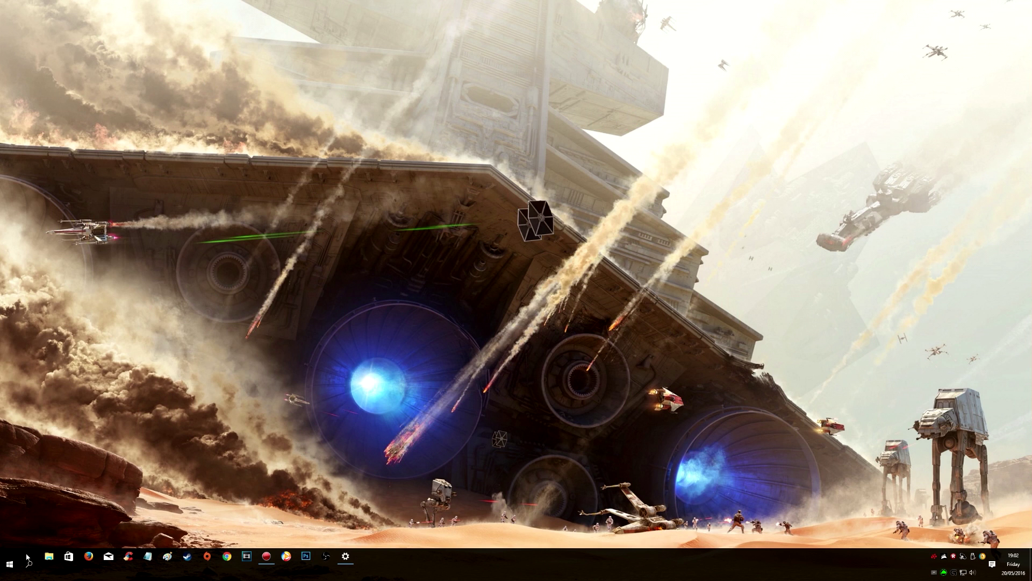
Restart into recovery, then Troubleshoot > Advanced options > Start-up Settings, and restart.
click(10, 563)
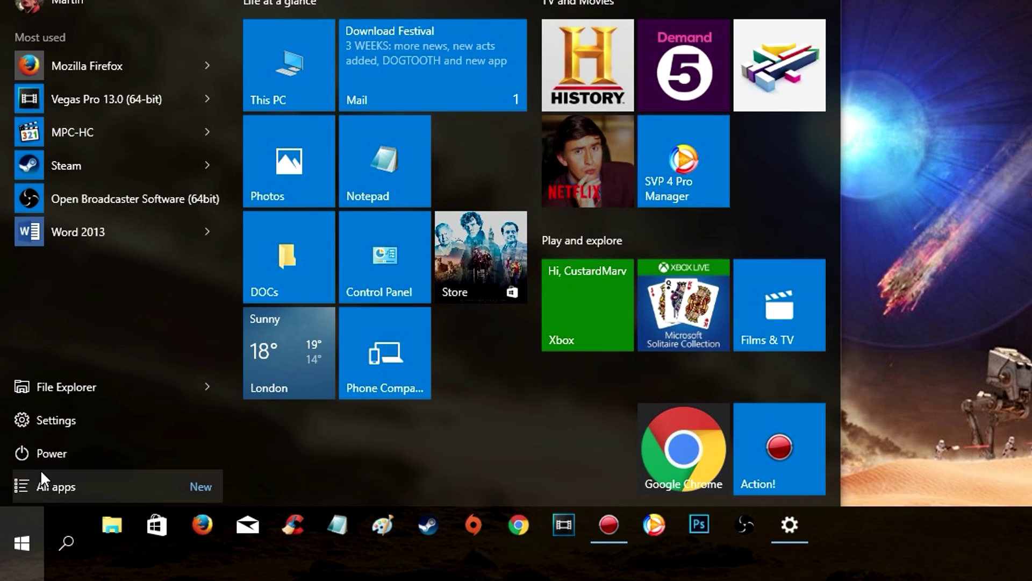
click(60, 447)
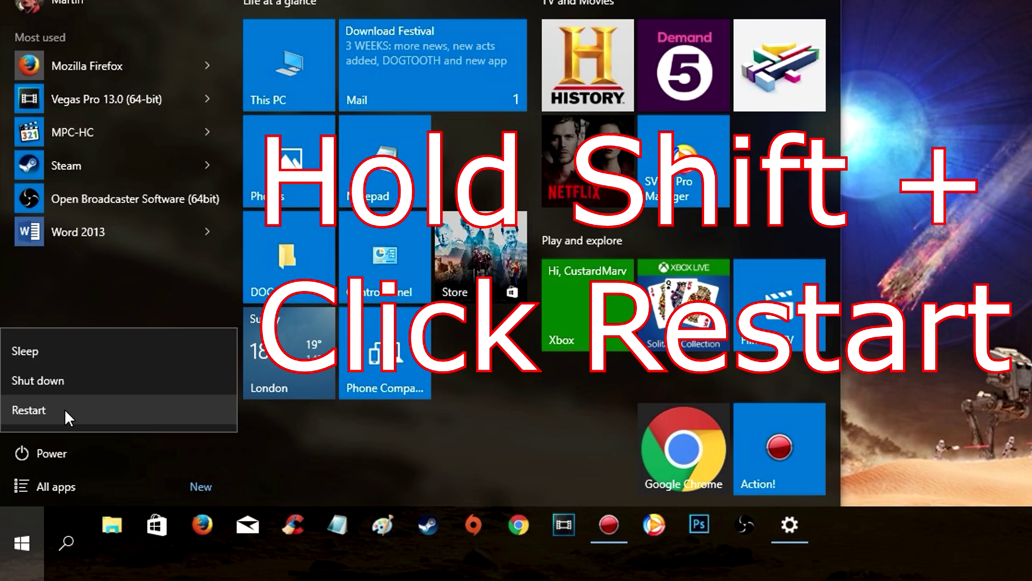
shift+click(65, 408)
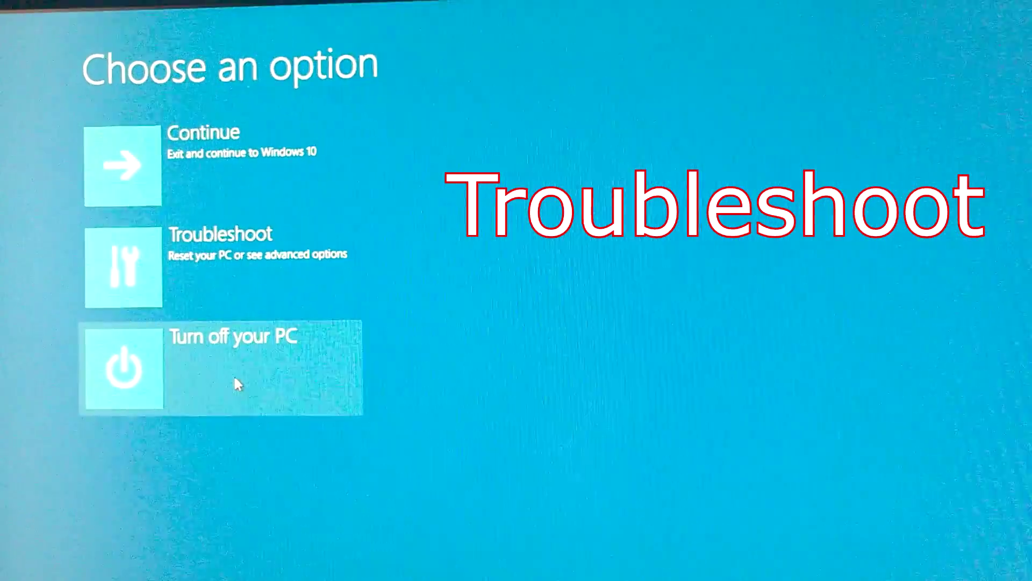
click(226, 266)
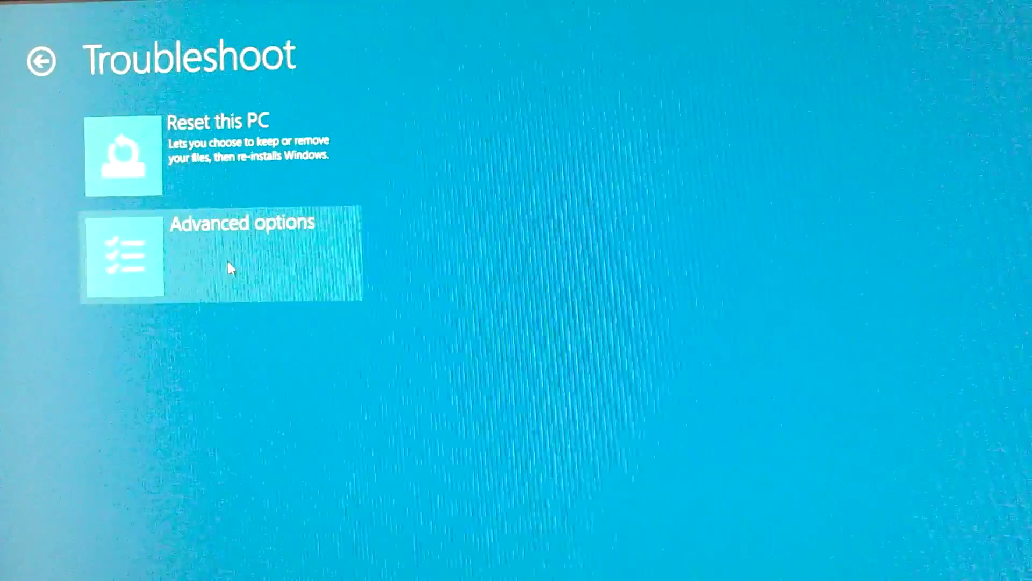
click(227, 266)
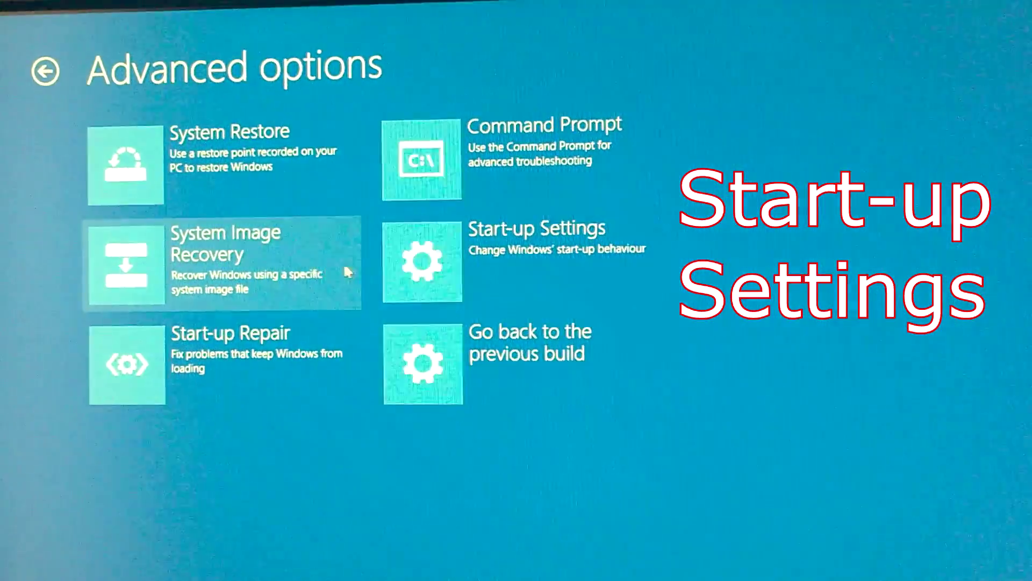
click(444, 269)
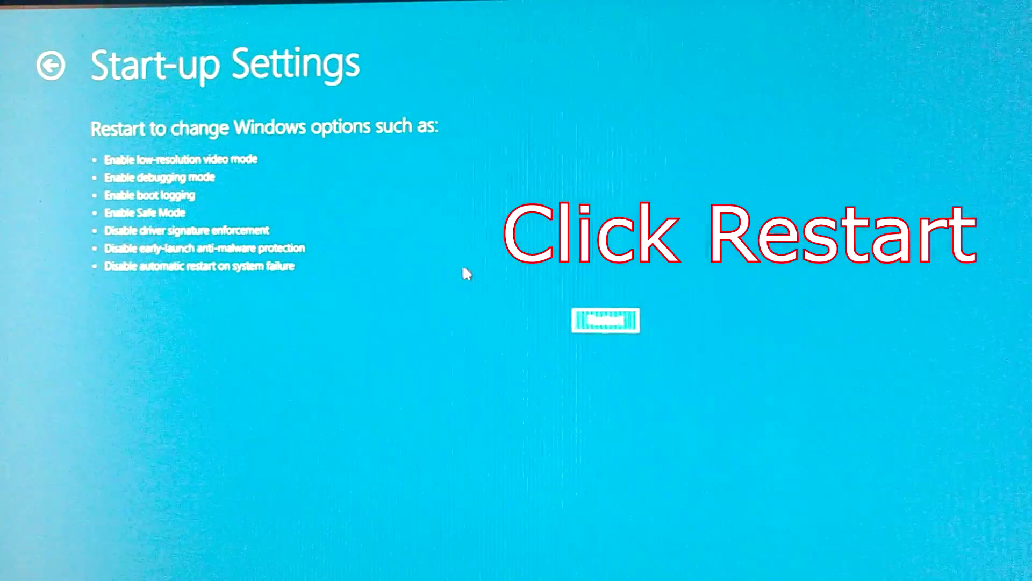
click(604, 321)
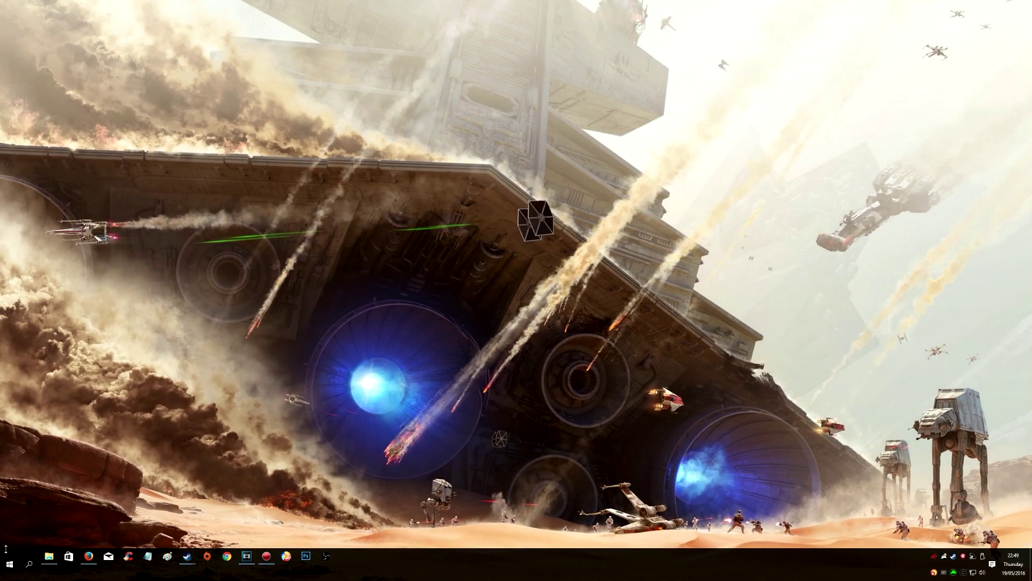
Open the System page from the This PC tile's extra actions in the Start menu.
click(7, 565)
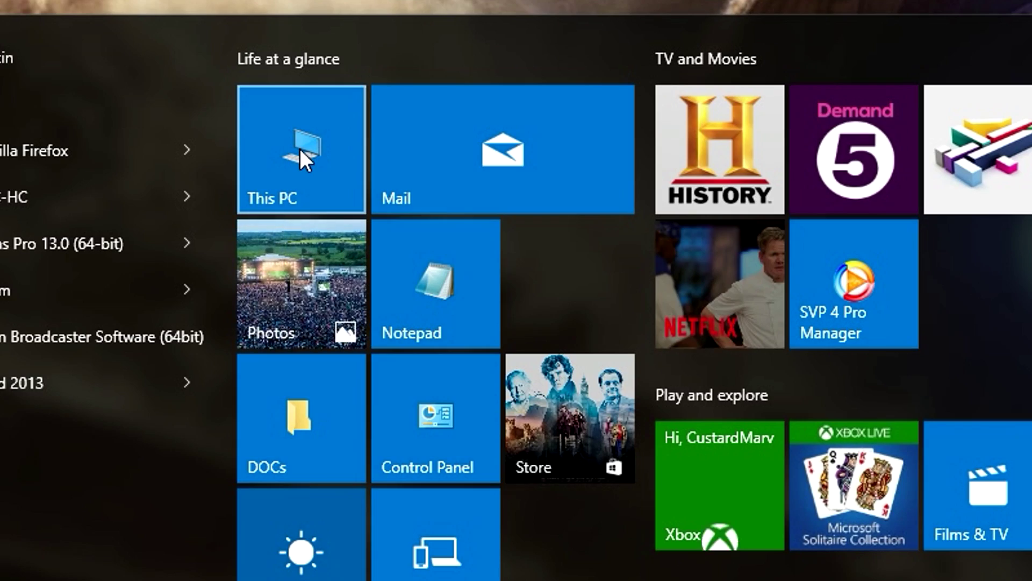
right_click(283, 66)
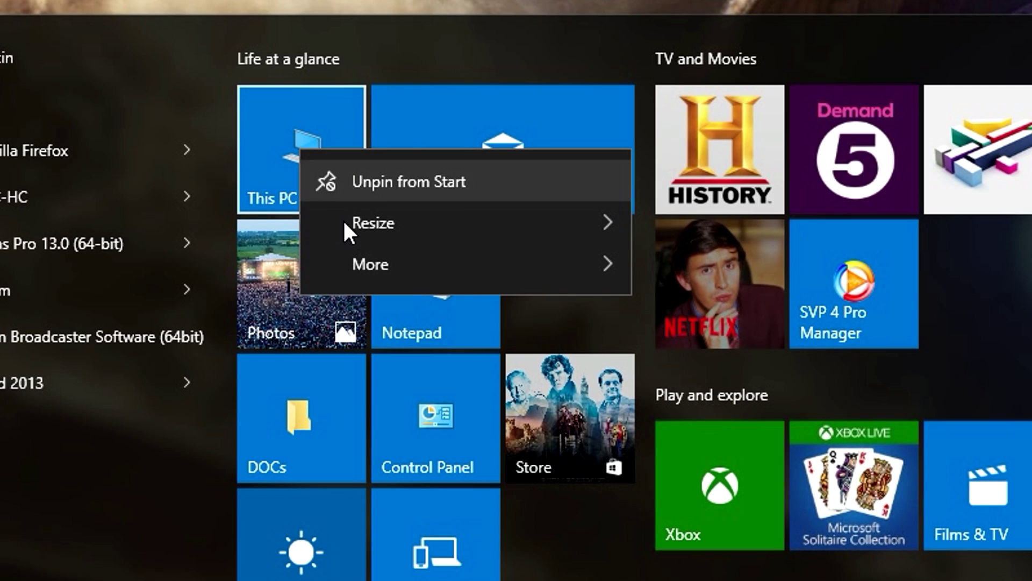
mouse_move(371, 264)
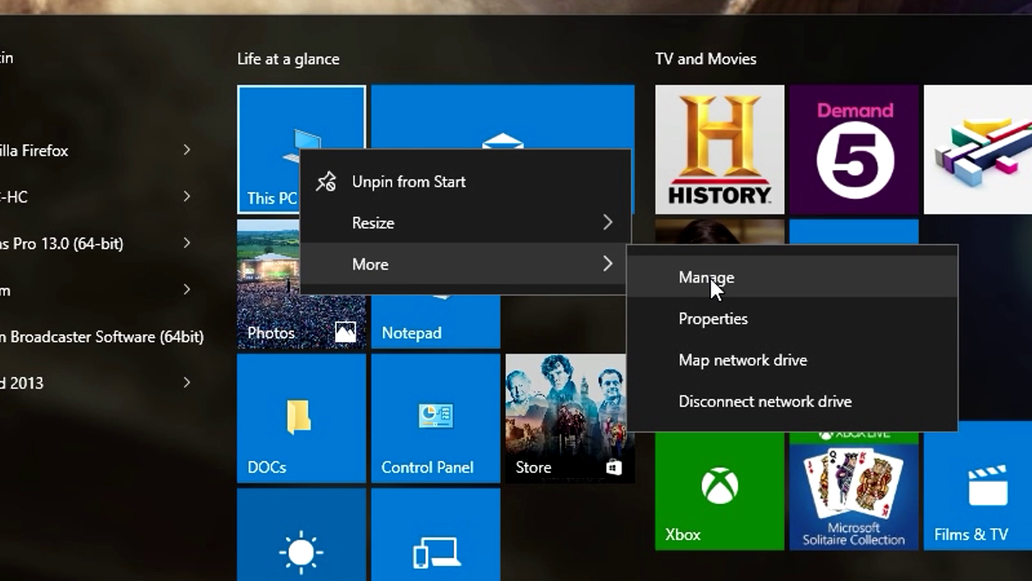
click(720, 322)
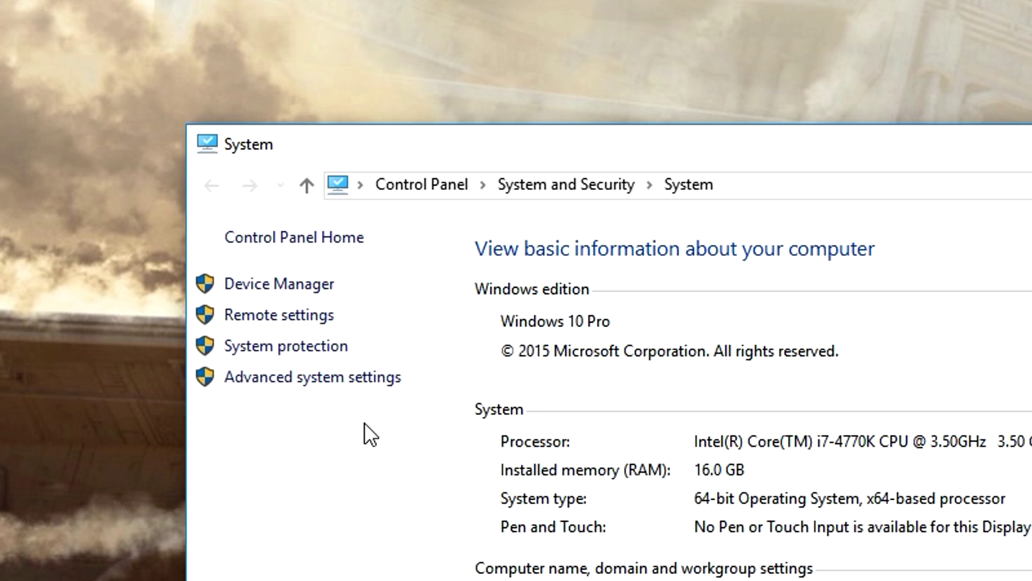
Open Device Manager and select Generic PnP Monitor under Monitors.
click(278, 284)
click(142, 245)
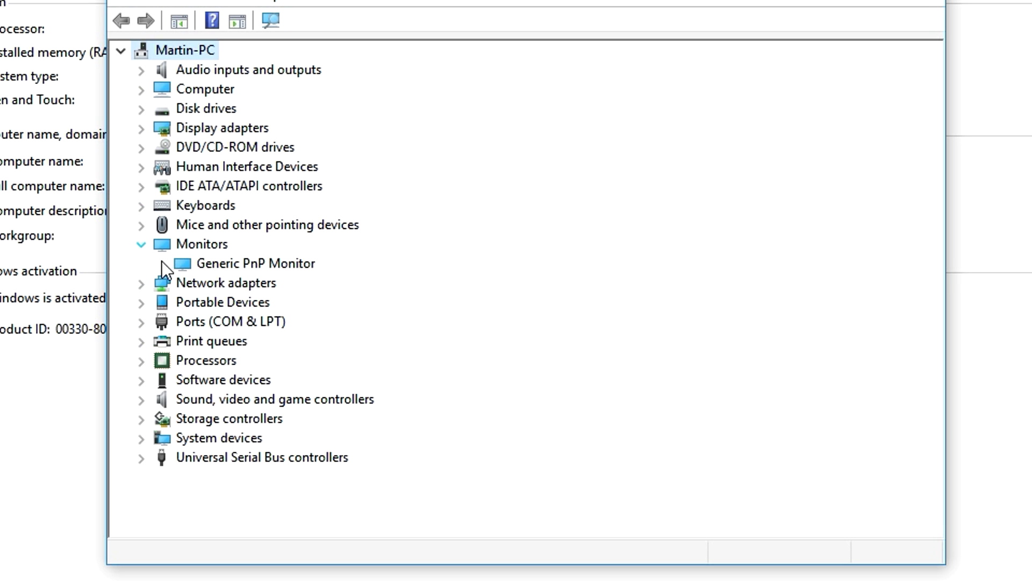
click(220, 260)
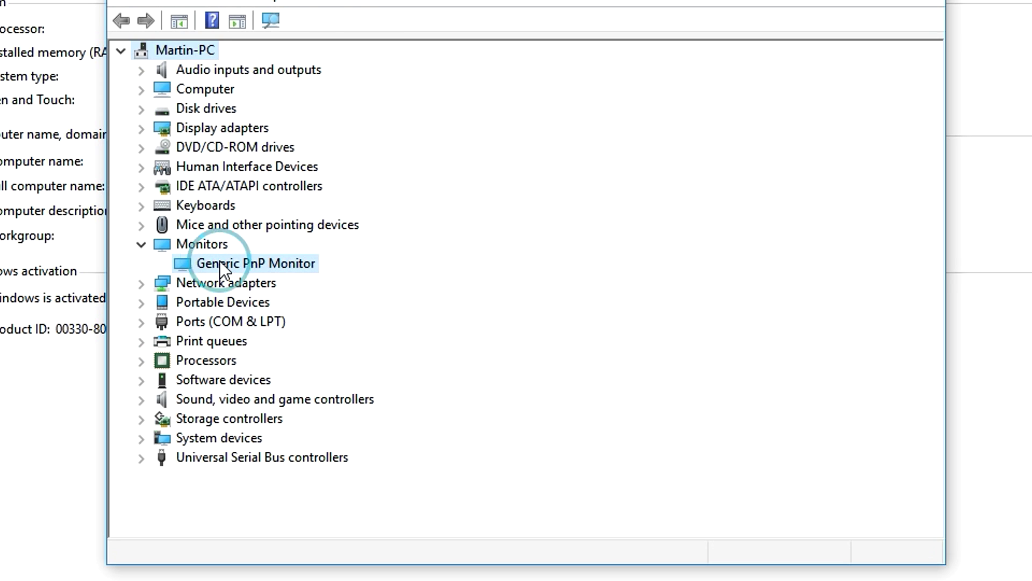
Update the monitor's driver by browsing the computer, picking from a list, then Have Disk.
right_click(219, 260)
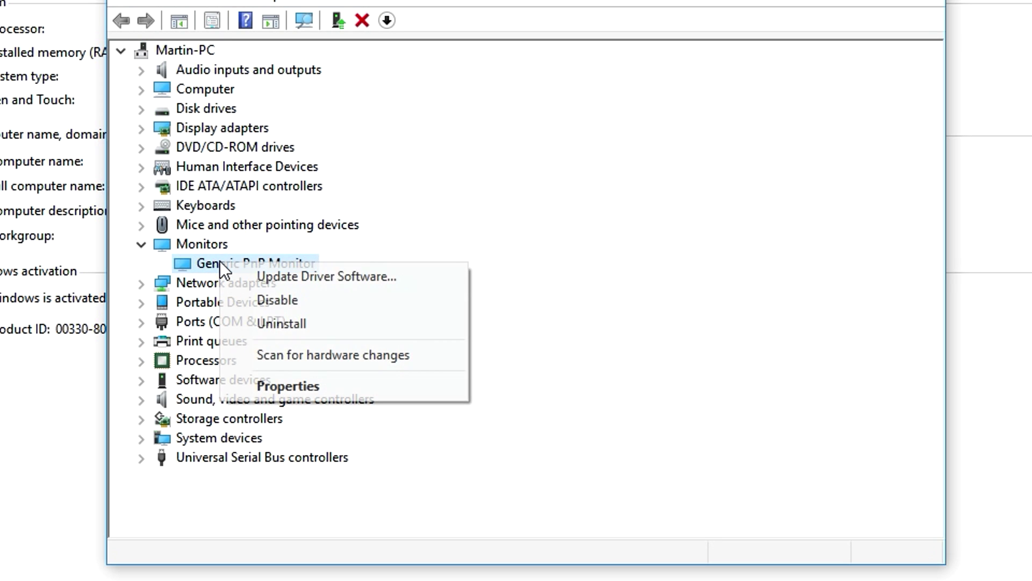
click(265, 273)
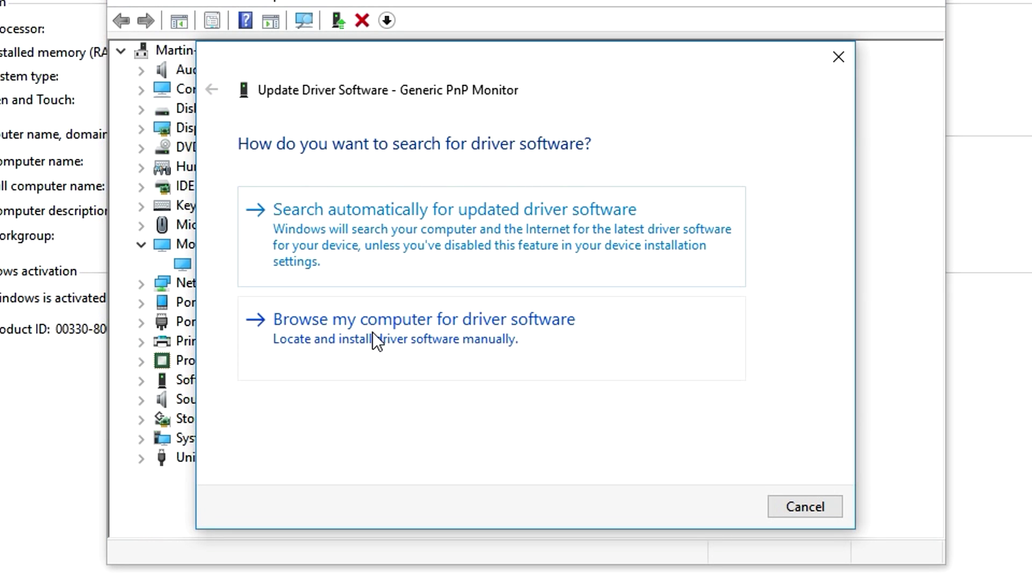
click(372, 332)
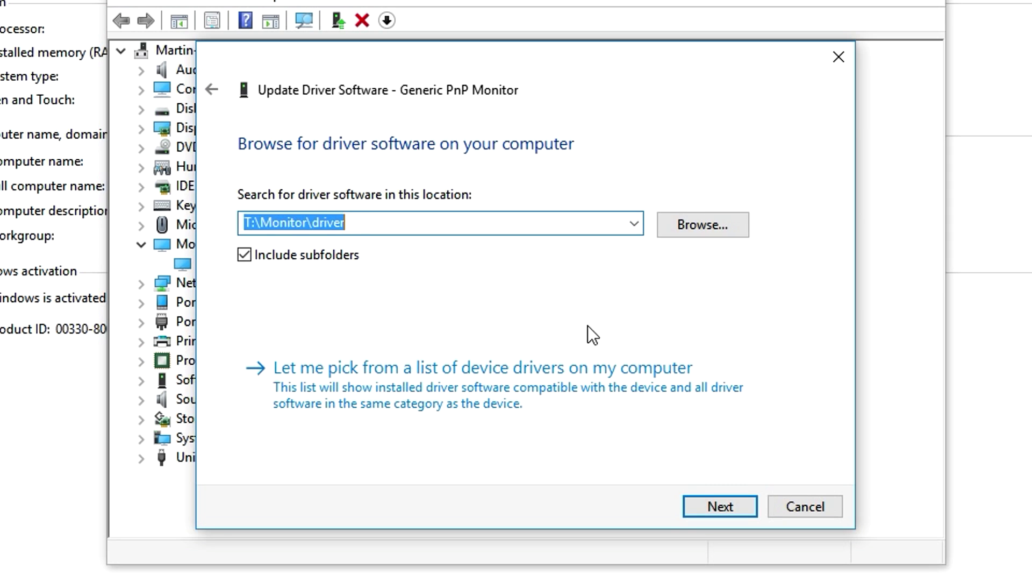
click(370, 379)
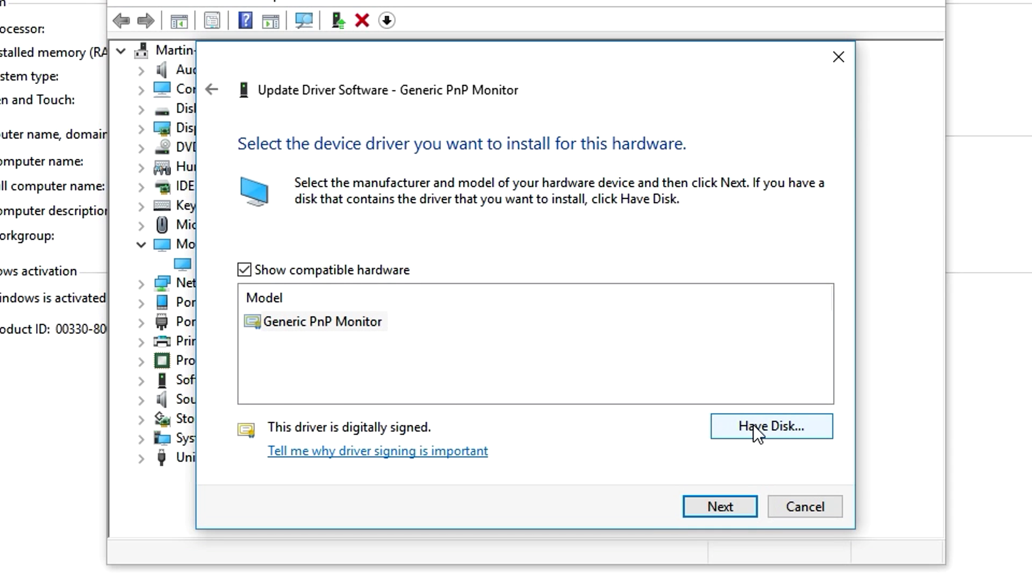
click(754, 425)
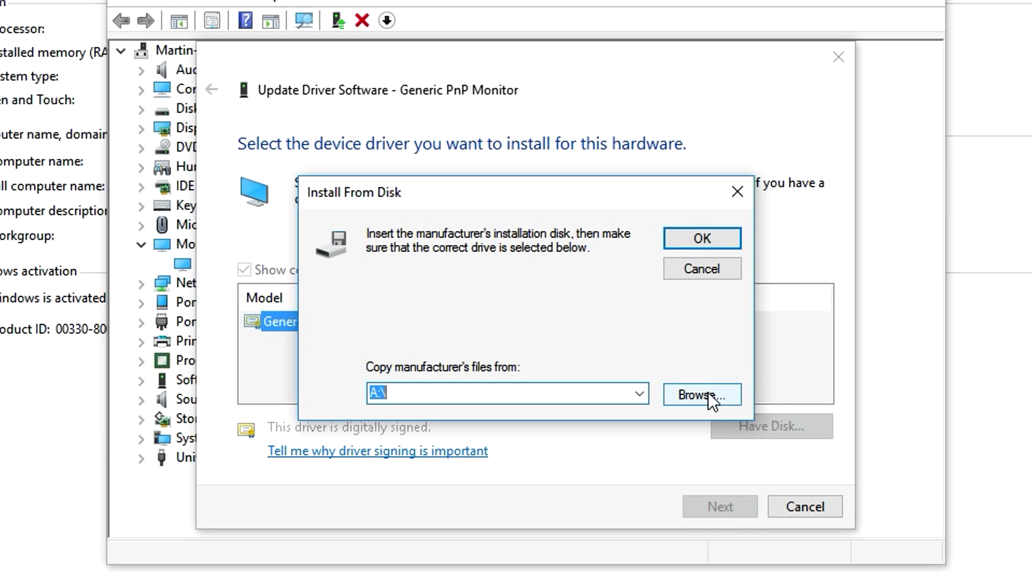
Browse to the MG279Q-60-144-ACI27A7 file and pick the 'ASUS MG279 (60-144 FreeSync Range)' model.
click(709, 396)
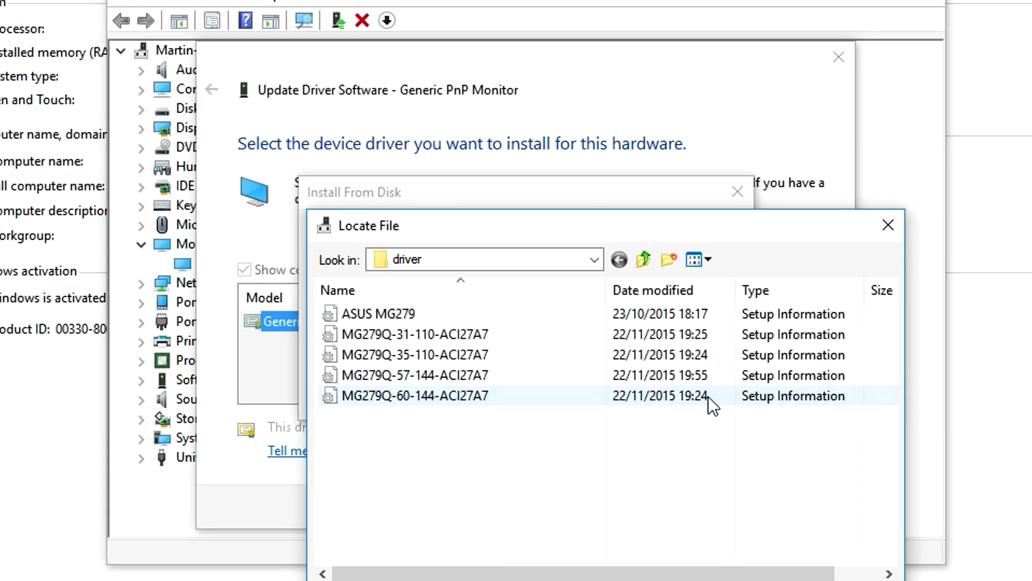
click(410, 381)
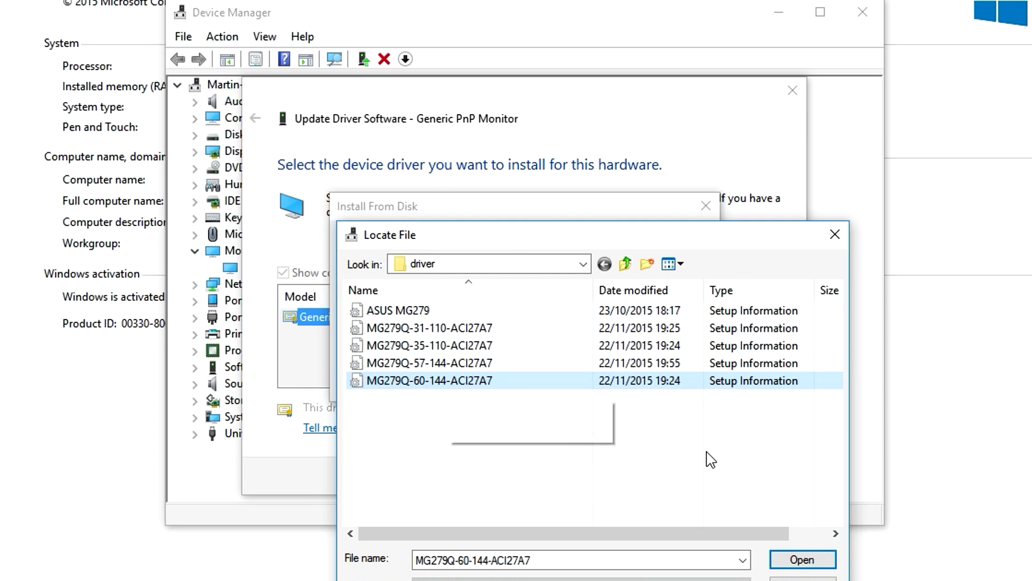
click(802, 559)
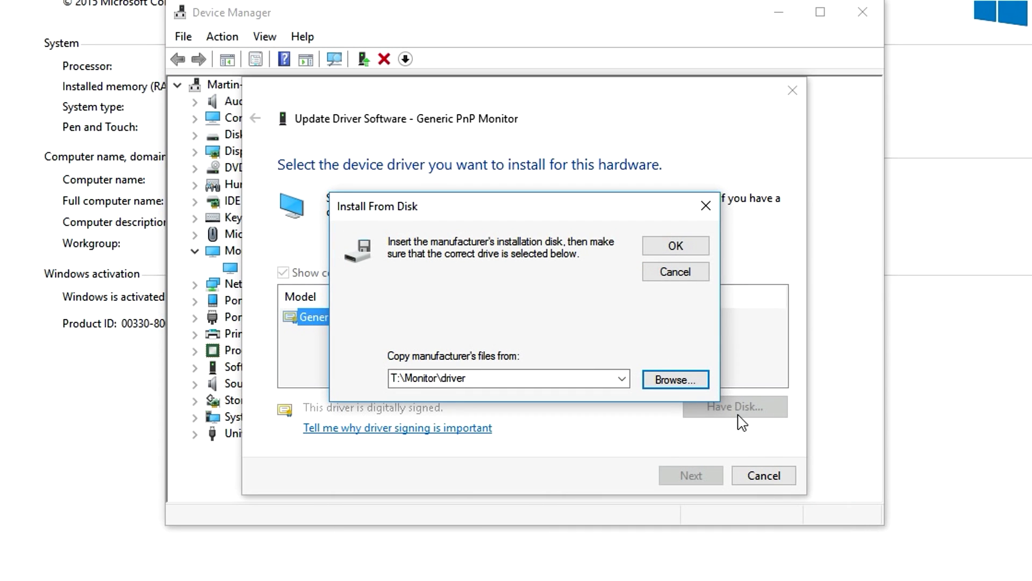
click(675, 246)
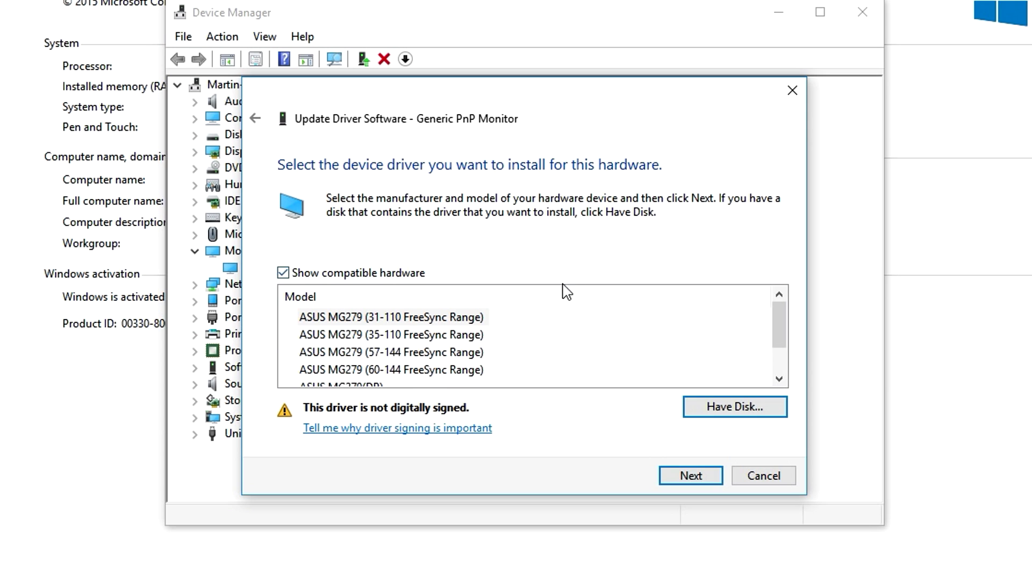
click(385, 371)
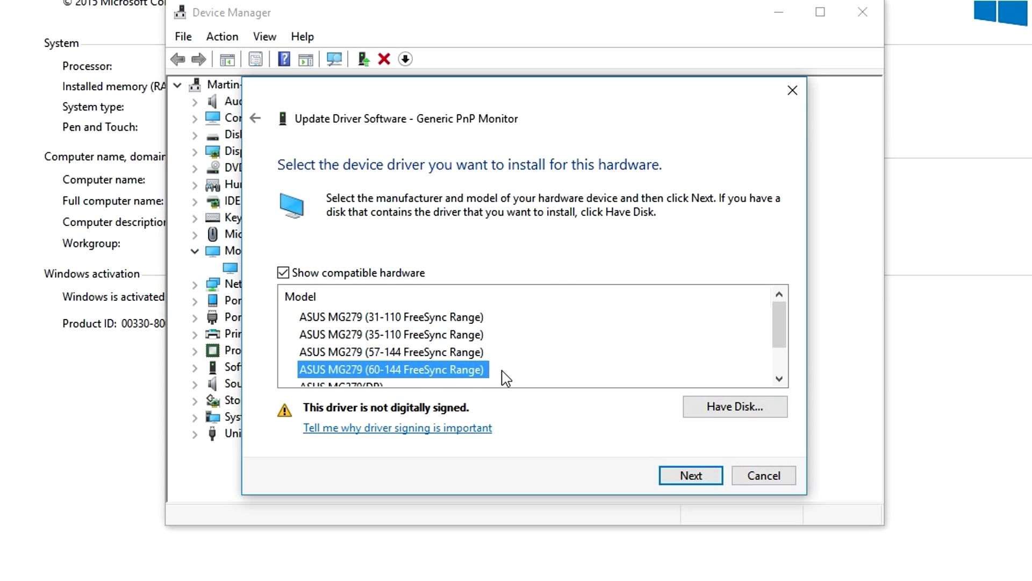
Install the driver despite the unsigned warning, finish the wizard, and close Device Manager and System.
click(692, 476)
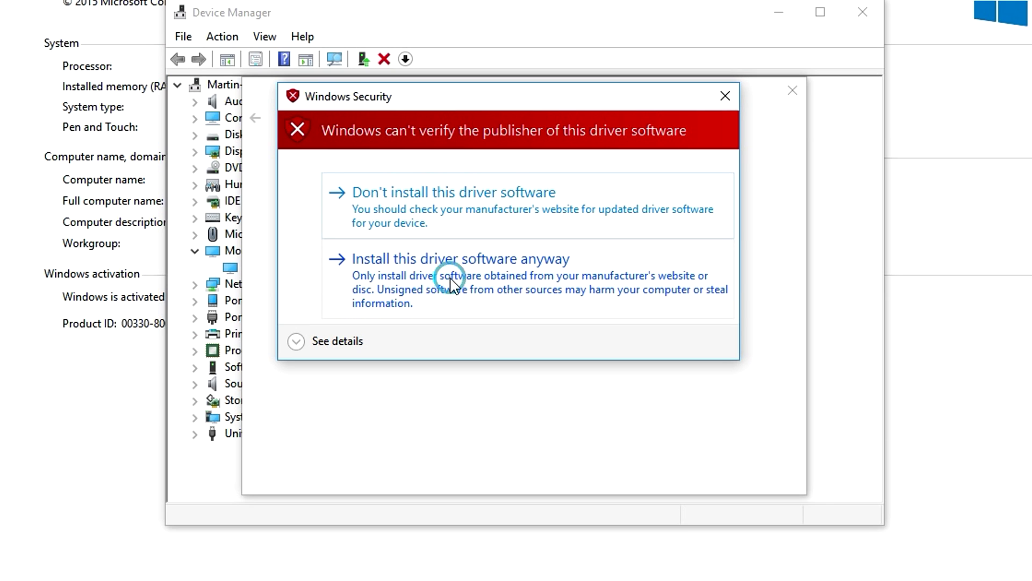
click(452, 284)
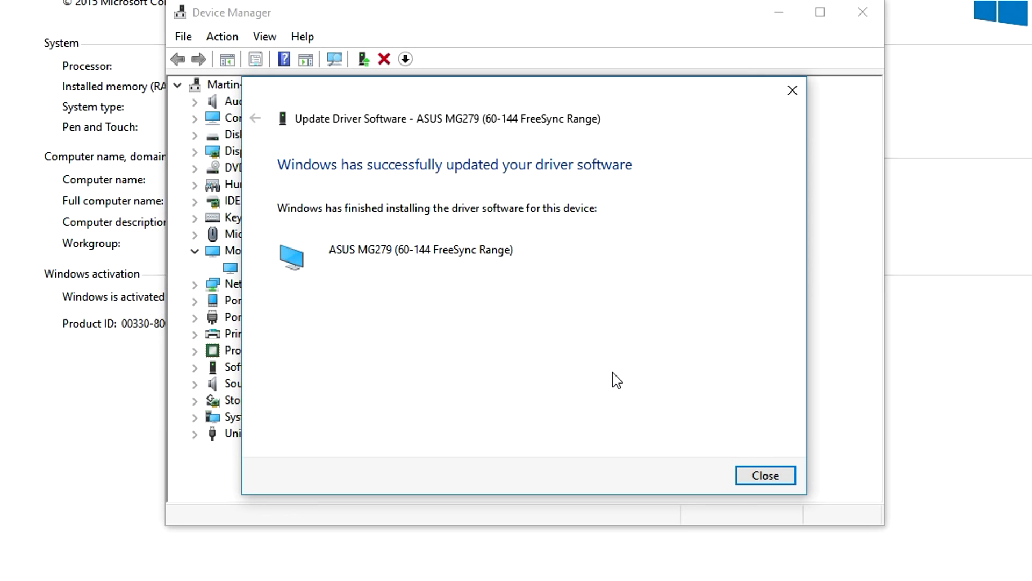
click(765, 475)
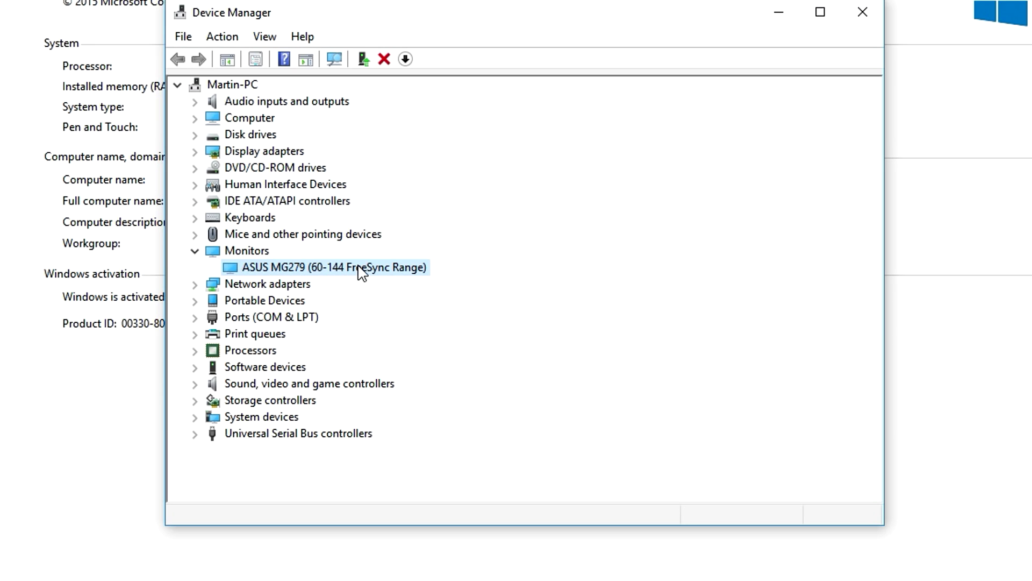
click(863, 13)
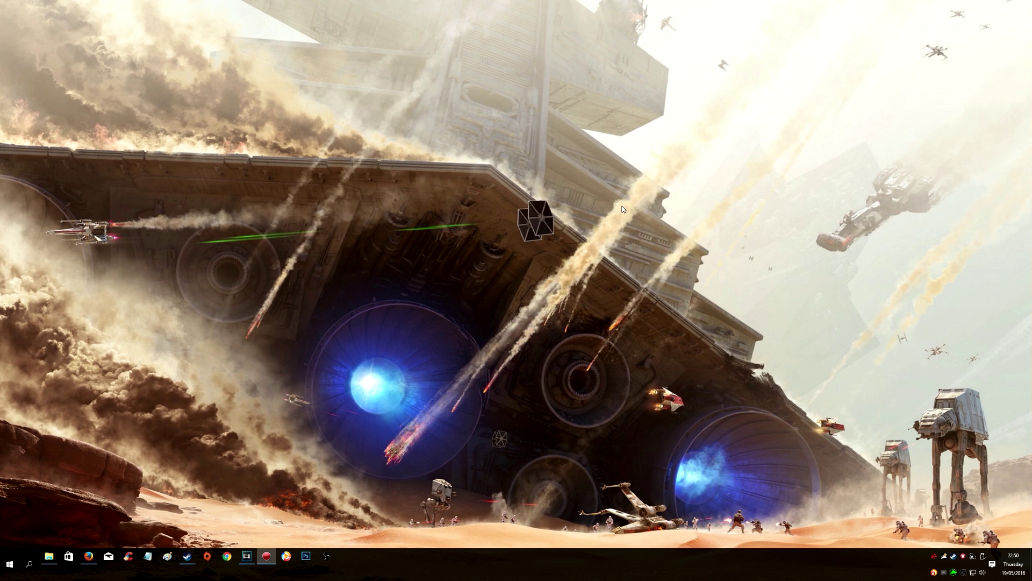